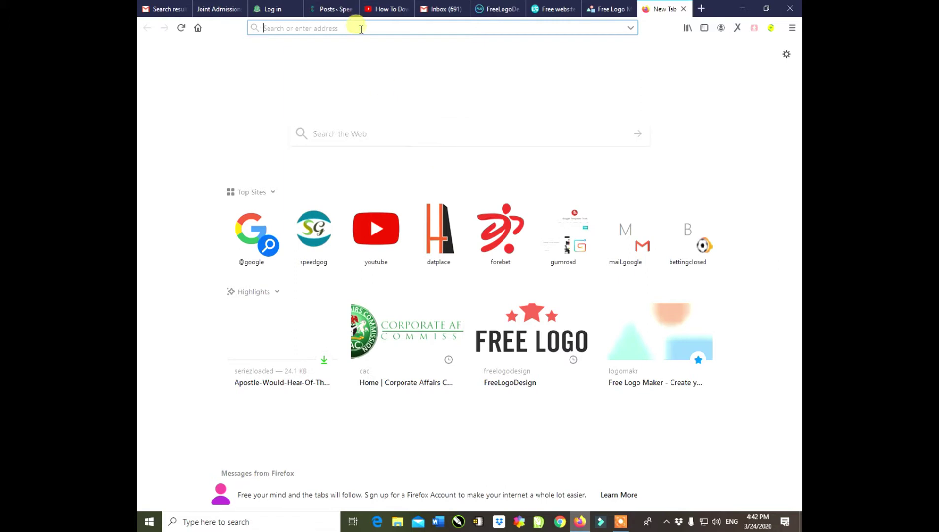
# Load jamb.org.ng and go to the Create e-Facility Account/Log in page.
pyautogui.write('jamb.org.ng/')
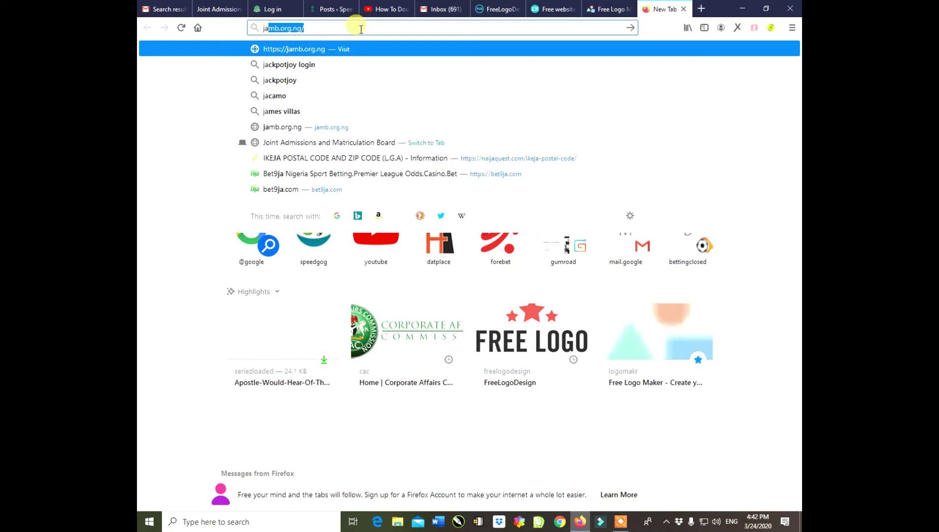
pyautogui.press('Return')
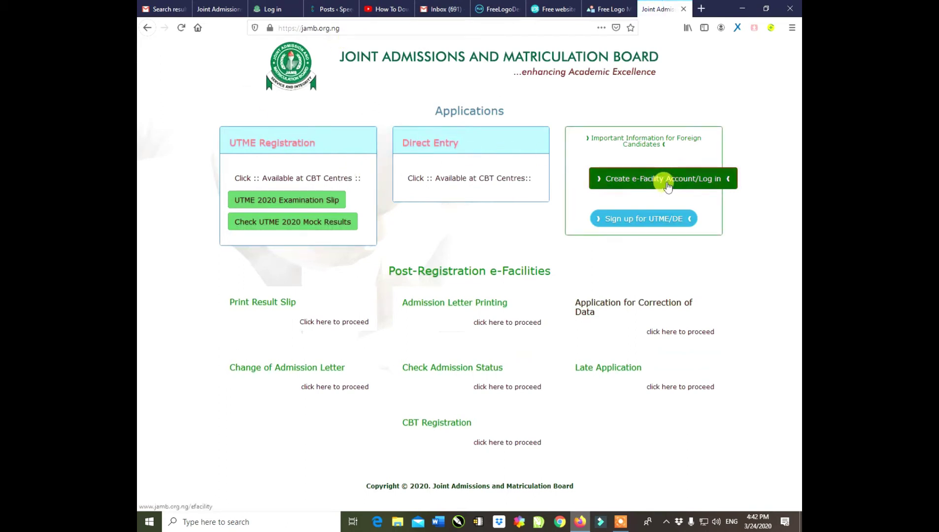
pyautogui.click(693, 179)
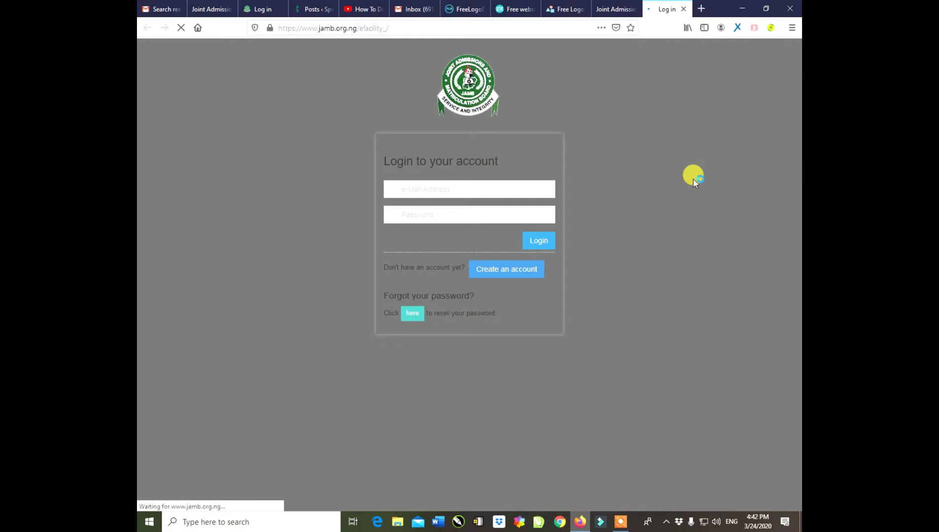
# Sign in with the candidate's e-mail and password, then decline saving the rejected login.
pyautogui.click(456, 188)
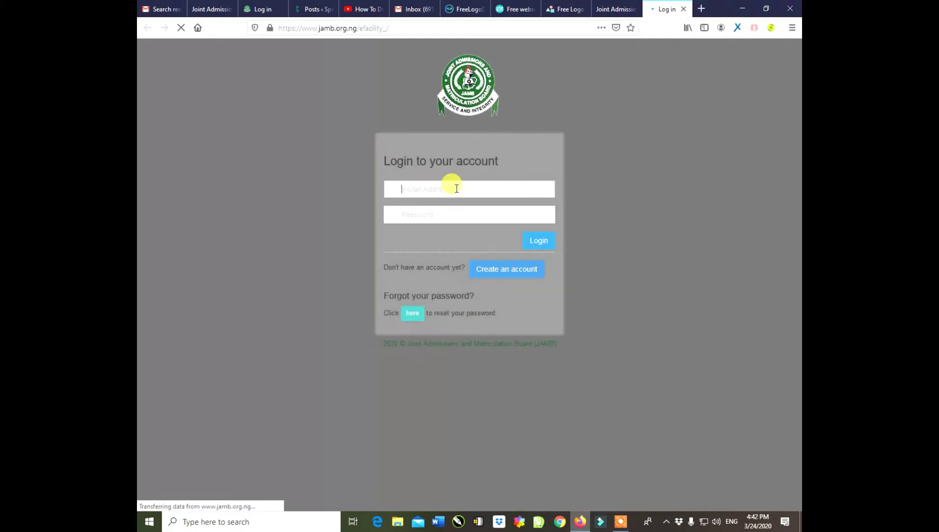
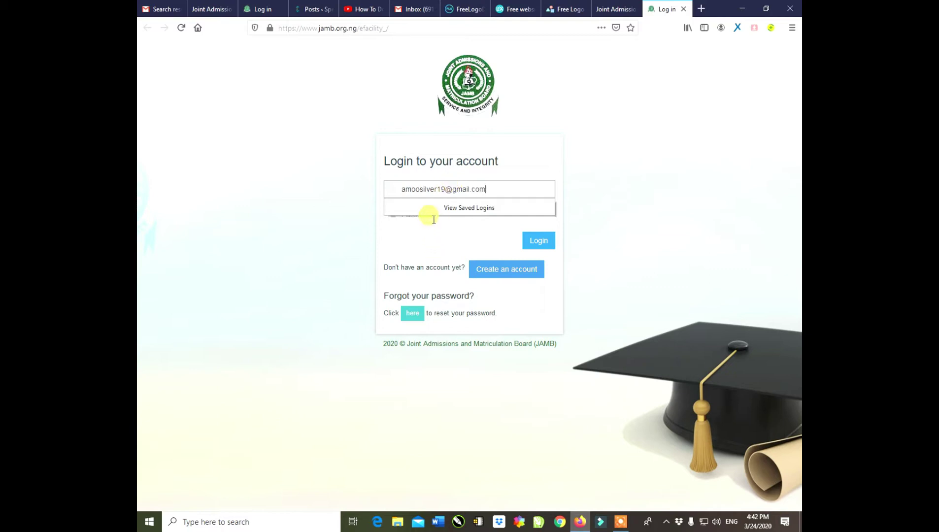
pyautogui.click(433, 218)
pyautogui.write('••••••')
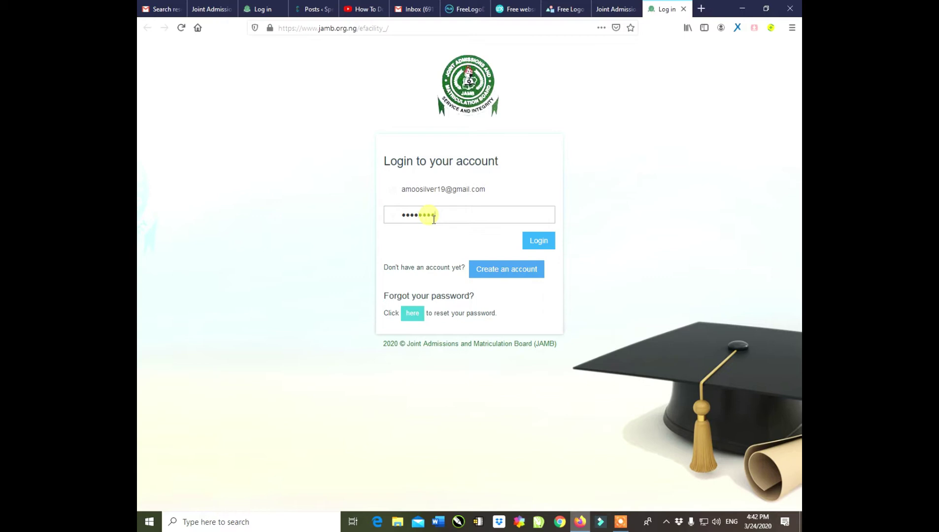
pyautogui.click(534, 242)
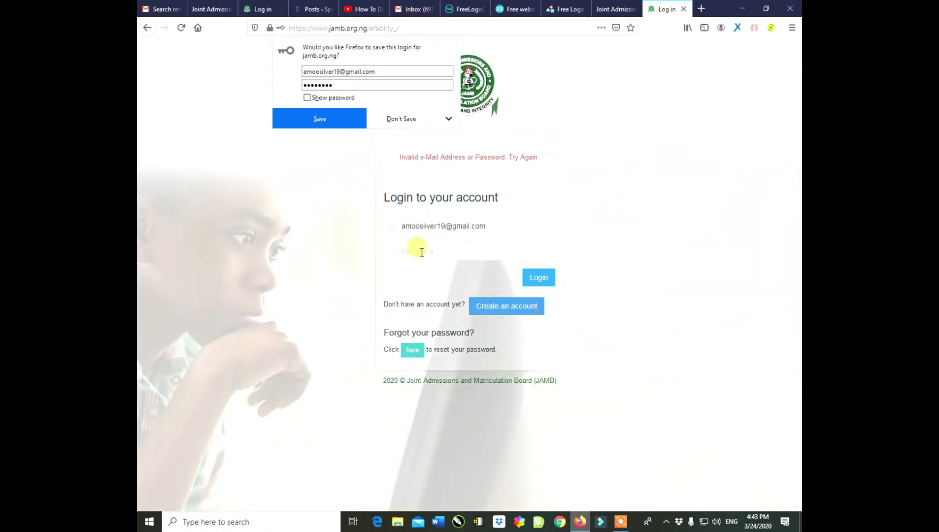
pyautogui.click(421, 252)
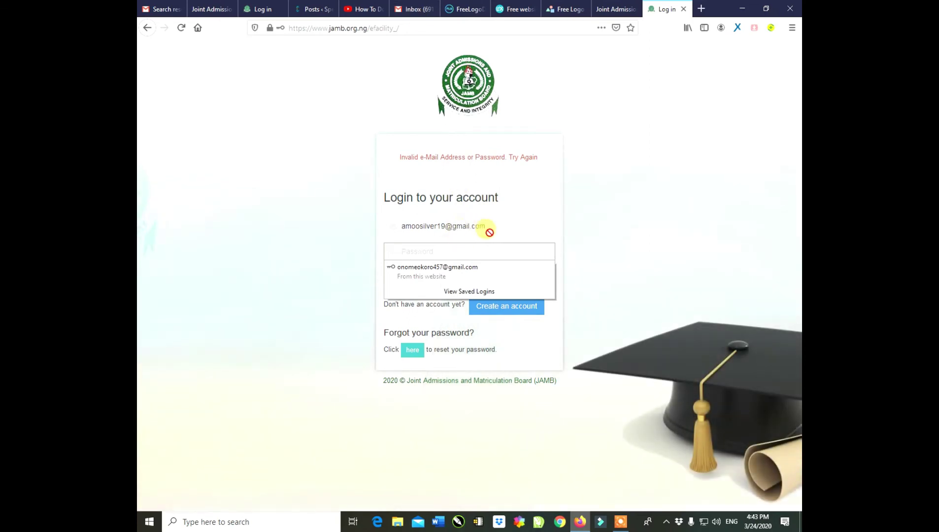
# In the Gmail tab, close the account menu and chat, then search the mailbox for 'Jamb Profile'.
pyautogui.click(413, 10)
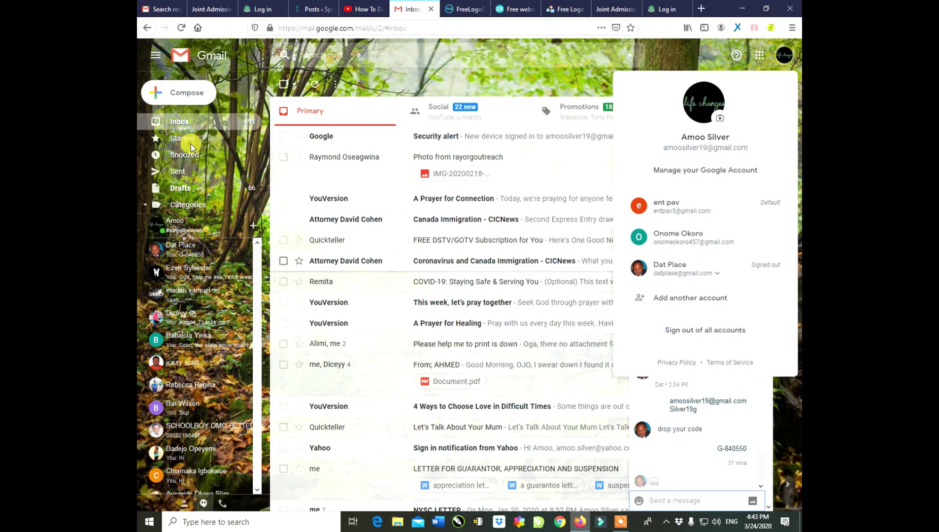
pyautogui.click(181, 124)
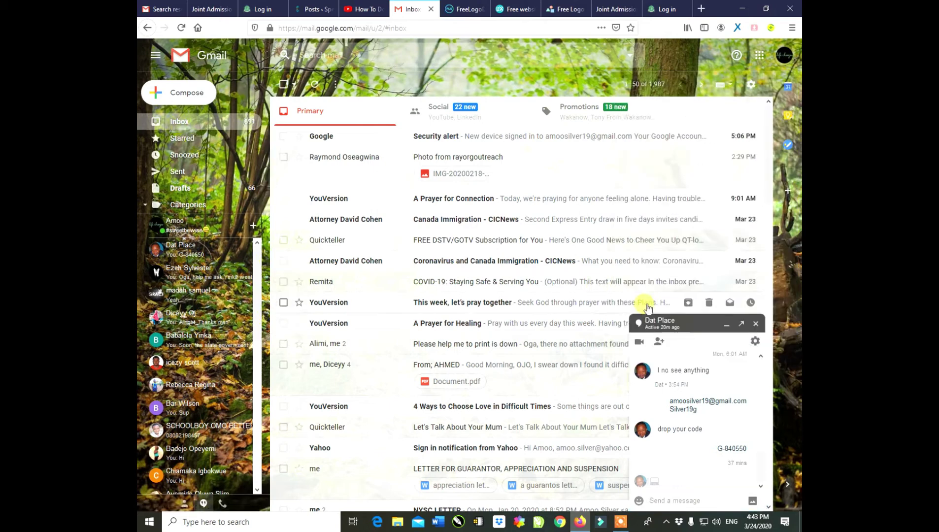
pyautogui.click(726, 325)
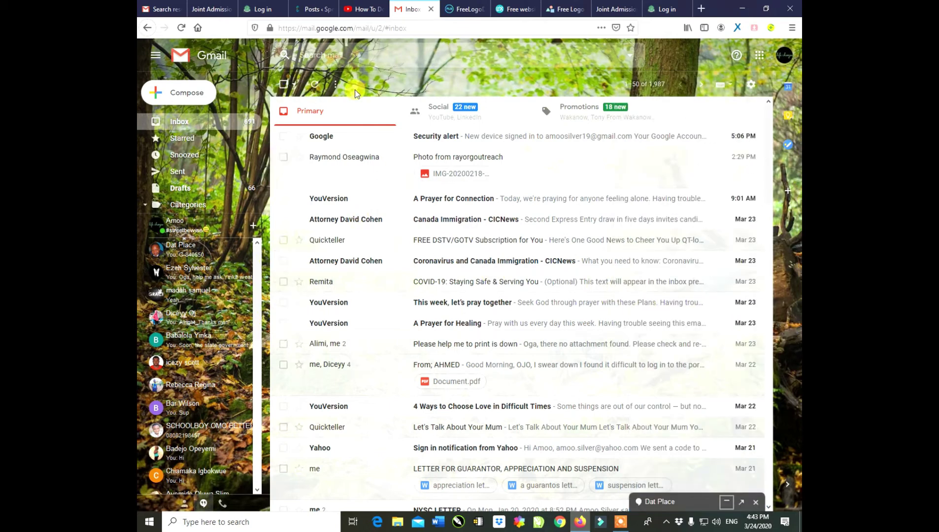
pyautogui.click(299, 54)
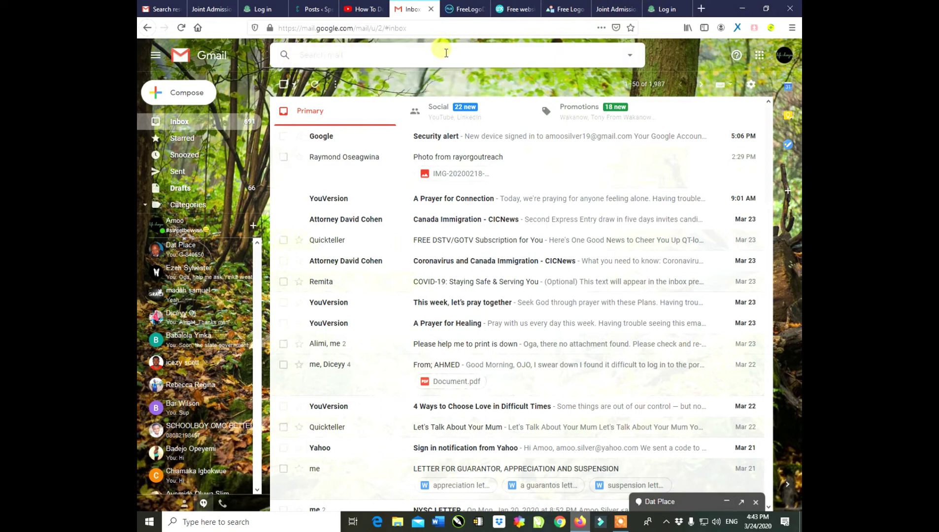
pyautogui.write('Jamb Profile')
pyautogui.press('Return')
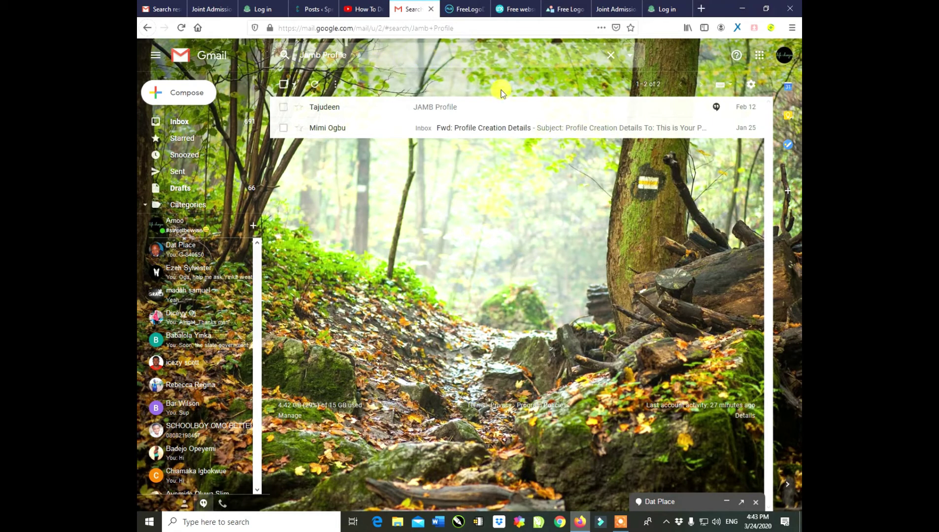
# Open the 'Fwd: Profile Creation Details' email and highlight its heading.
pyautogui.click(471, 134)
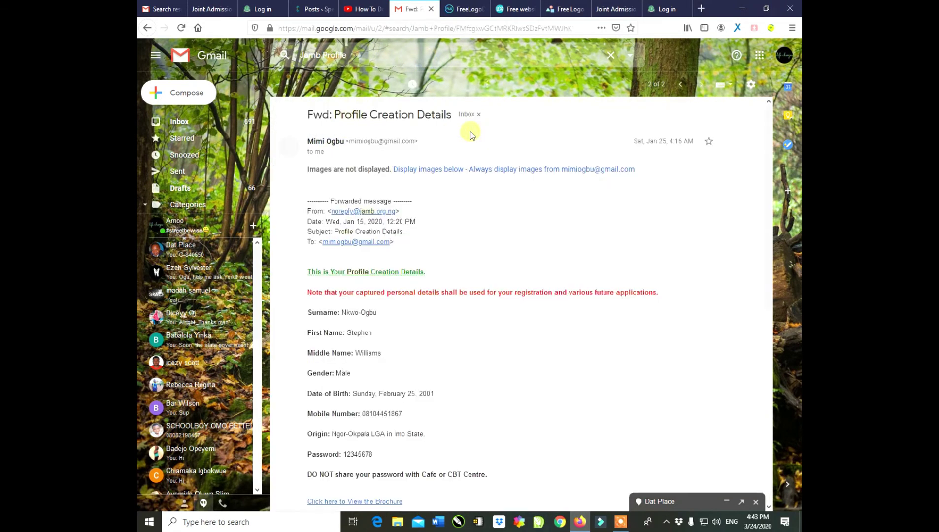
pyautogui.scroll(-4, 429, 227)
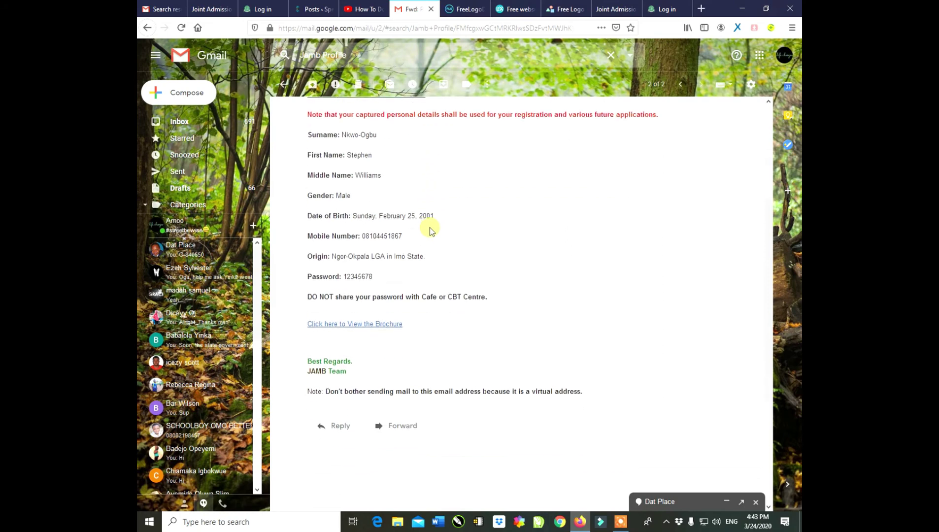
pyautogui.scroll(1, 430, 227)
pyautogui.click(316, 162)
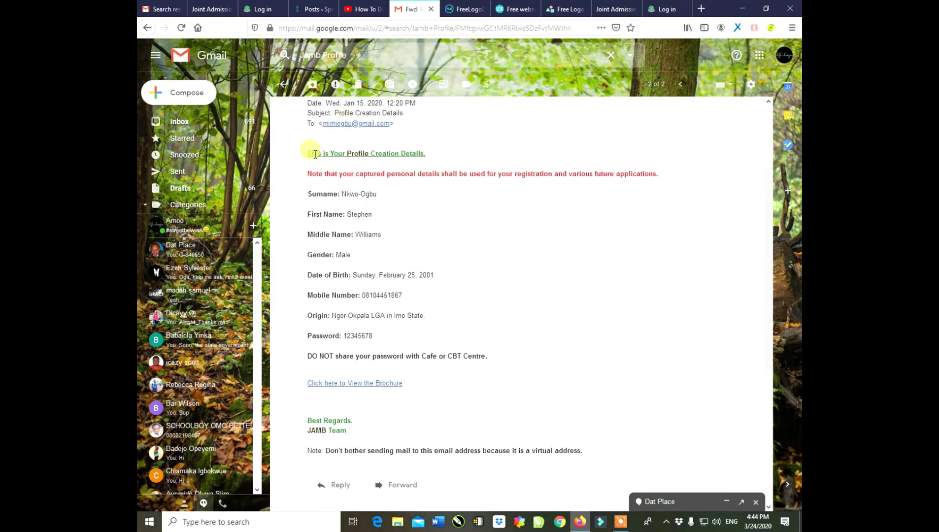
pyautogui.moveTo(303, 156); pyautogui.dragTo(454, 154)
pyautogui.click(435, 153)
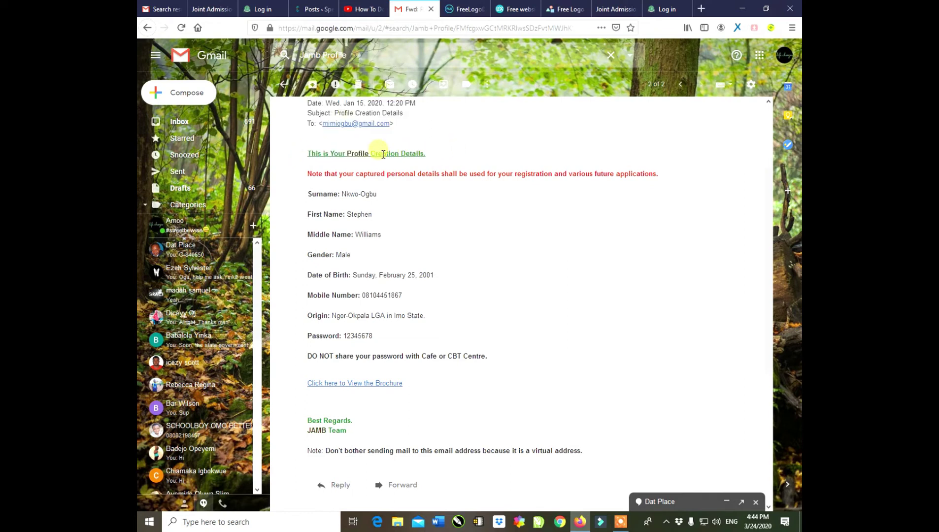
# Select the account password value listed further down in the email.
pyautogui.scroll(-1, 773, 199)
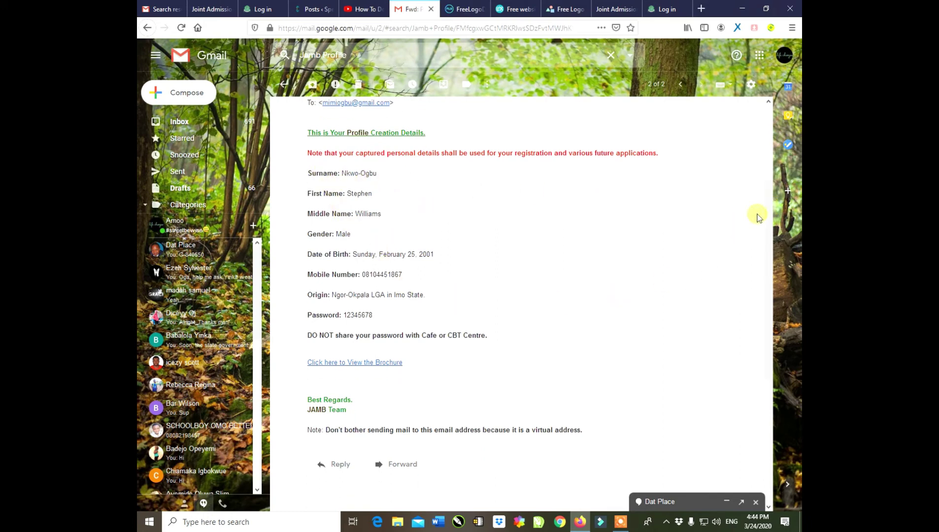
pyautogui.moveTo(767, 202); pyautogui.dragTo(759, 265)
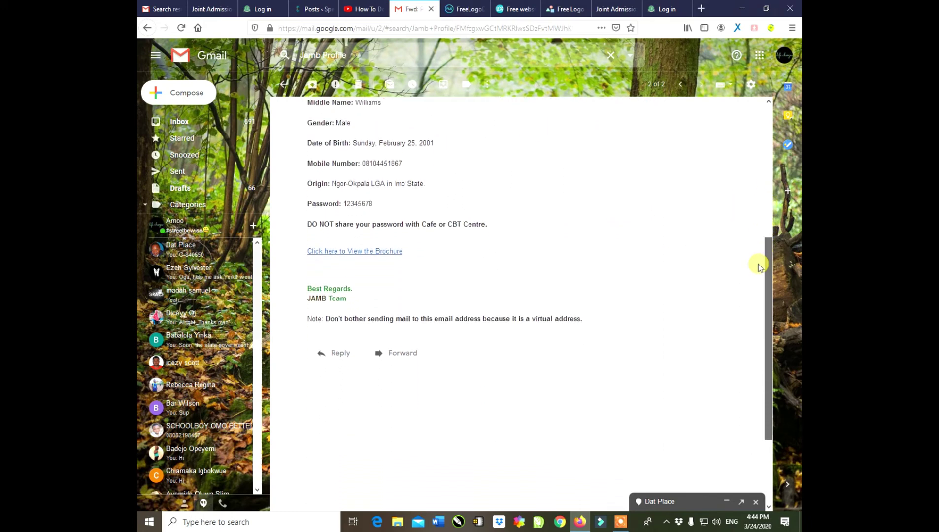
pyautogui.moveTo(307, 201); pyautogui.dragTo(387, 206)
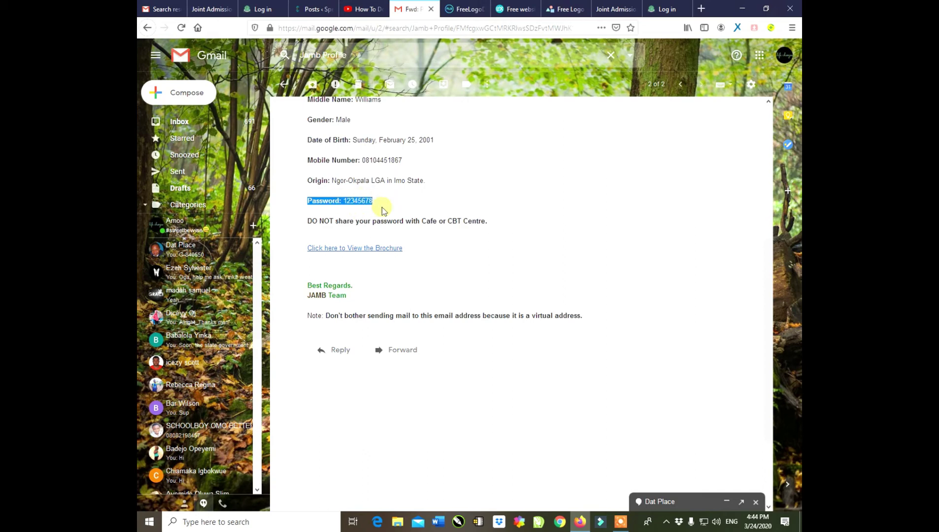
pyautogui.moveTo(342, 201); pyautogui.dragTo(384, 203)
# Log in on the JAMB e-Facility page using the password retrieved from the email.
pyautogui.click(663, 9)
pyautogui.click(430, 249)
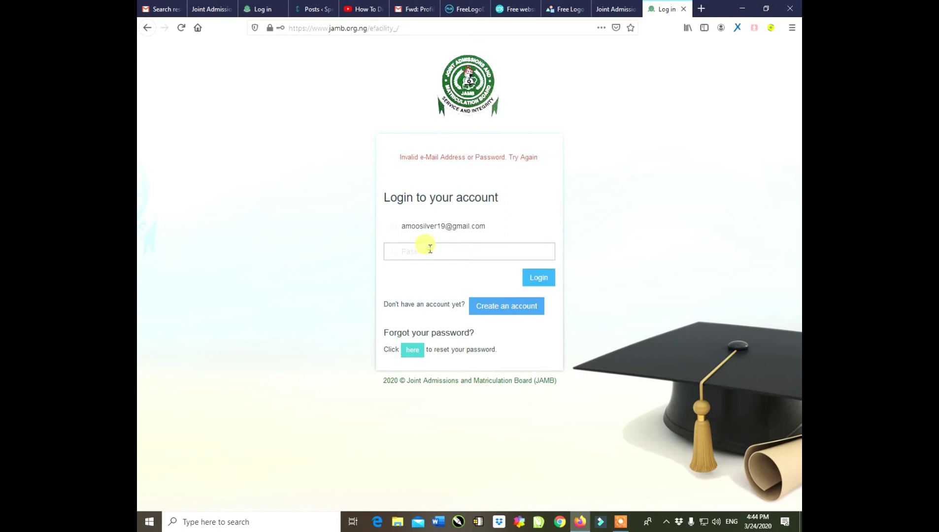
pyautogui.write('1234567')
pyautogui.write('890')
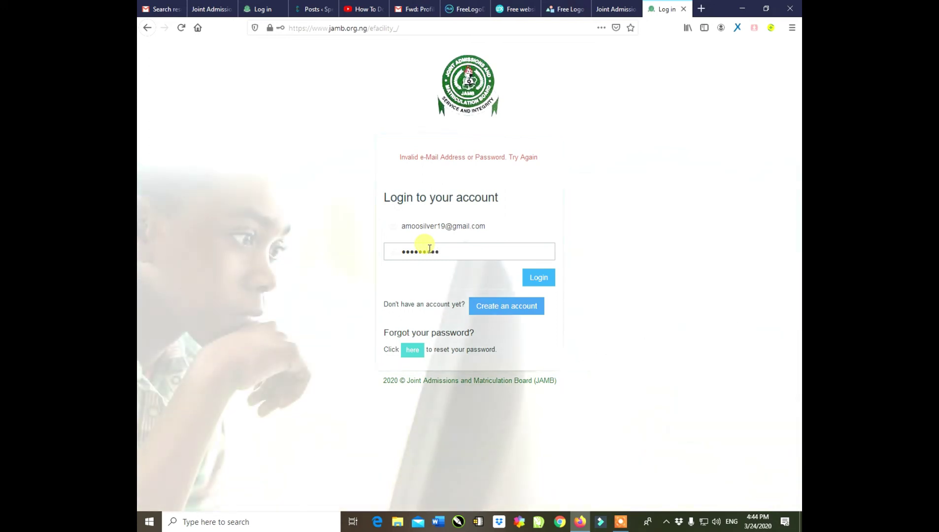
pyautogui.click(540, 278)
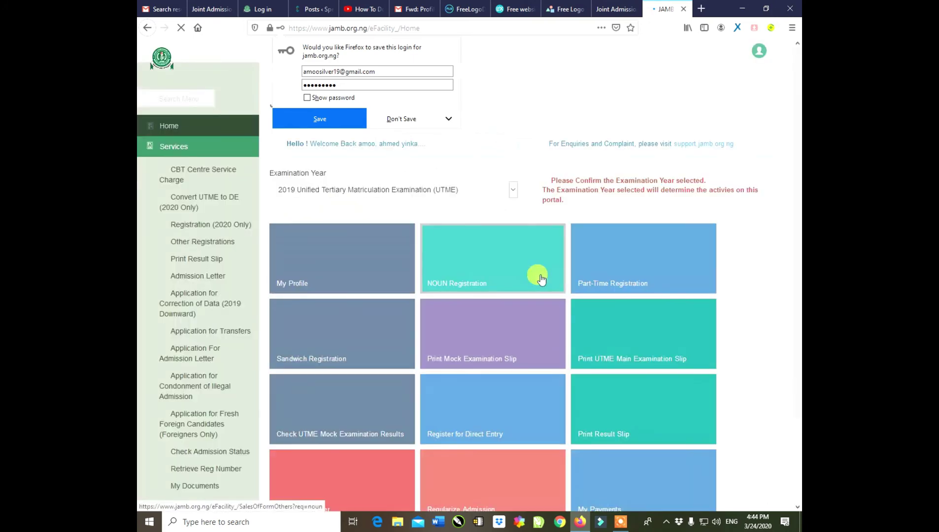
# Decline Firefox's save-login prompt and browse the dashboard's 2019 UTME service tiles.
pyautogui.click(384, 122)
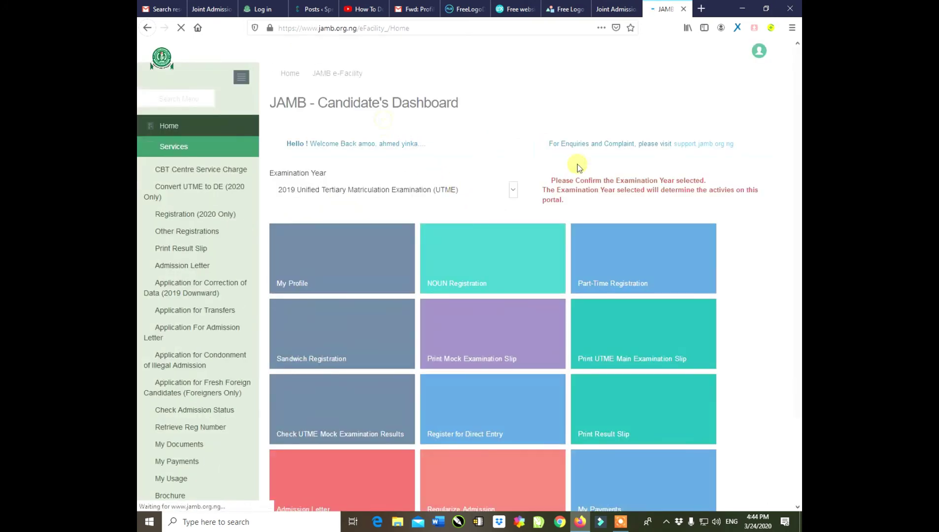
pyautogui.scroll(-3, 794, 249)
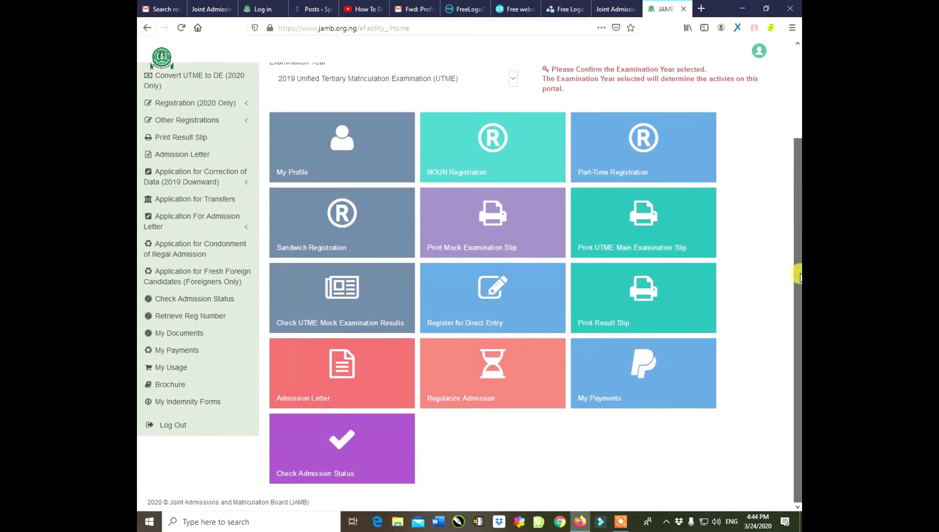
pyautogui.scroll(3, 794, 161)
pyautogui.scroll(-1, 793, 151)
pyautogui.scroll(-2, 795, 197)
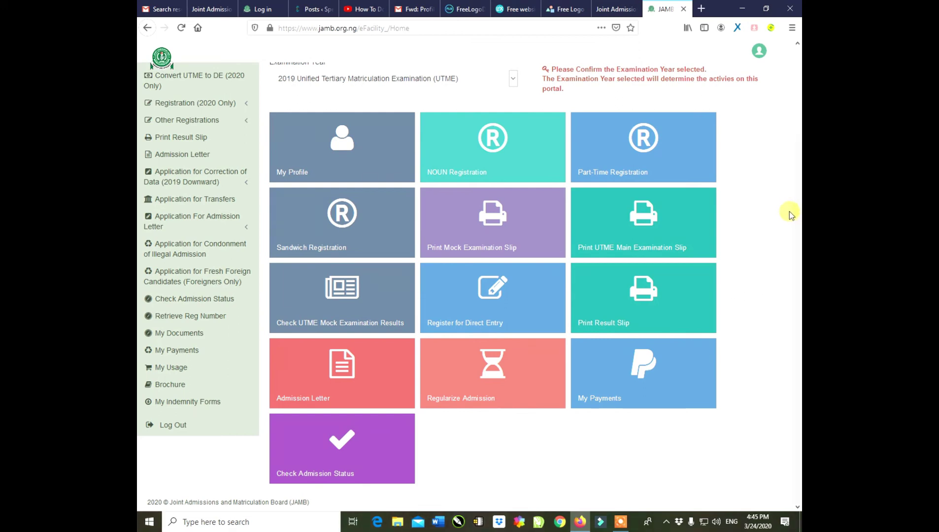
pyautogui.moveTo(796, 195); pyautogui.dragTo(797, 144)
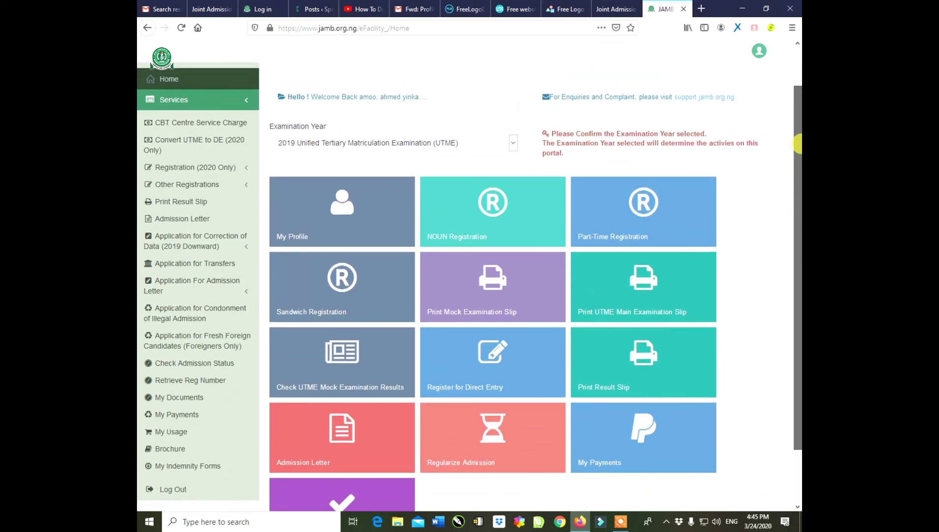
pyautogui.moveTo(797, 144); pyautogui.dragTo(796, 201)
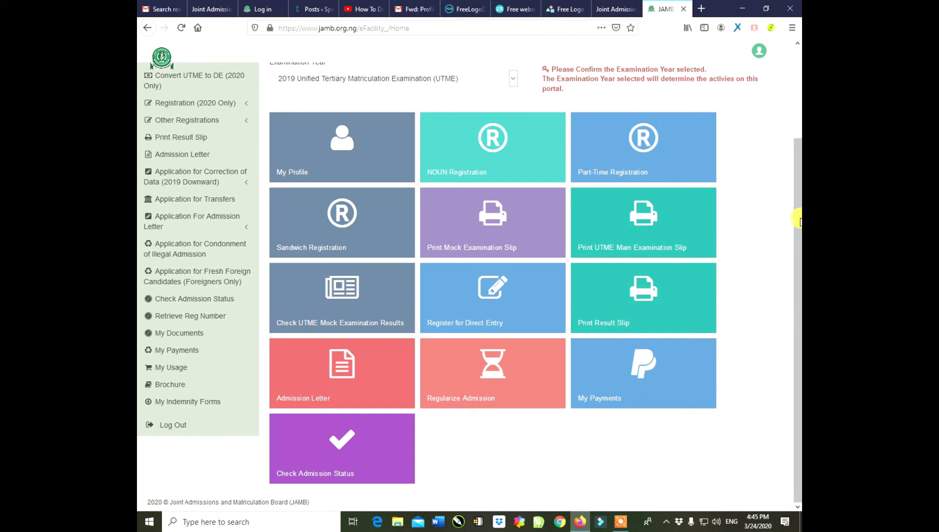
pyautogui.moveTo(799, 225)
pyautogui.mouseDown()
pyautogui.moveTo(799, 108)
pyautogui.moveTo(799, 212)
pyautogui.mouseUp()
pyautogui.moveTo(797, 207); pyautogui.dragTo(798, 263)
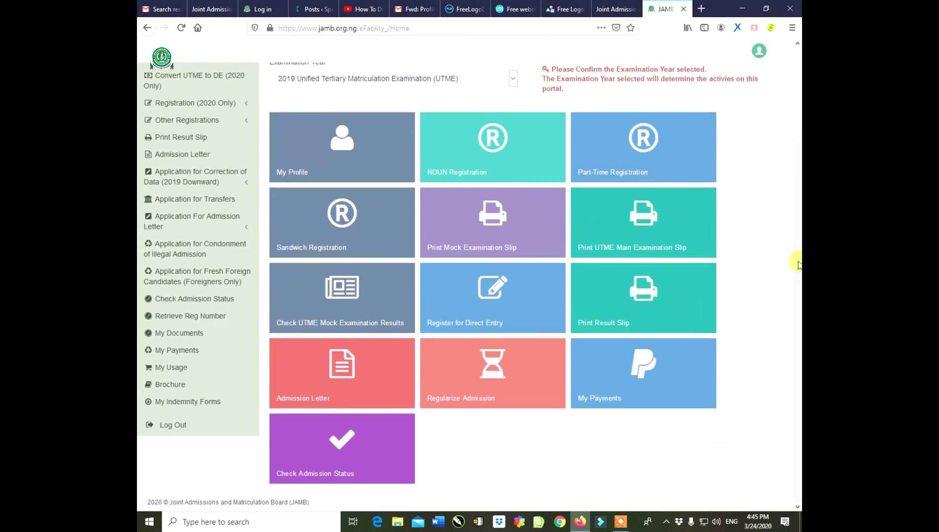